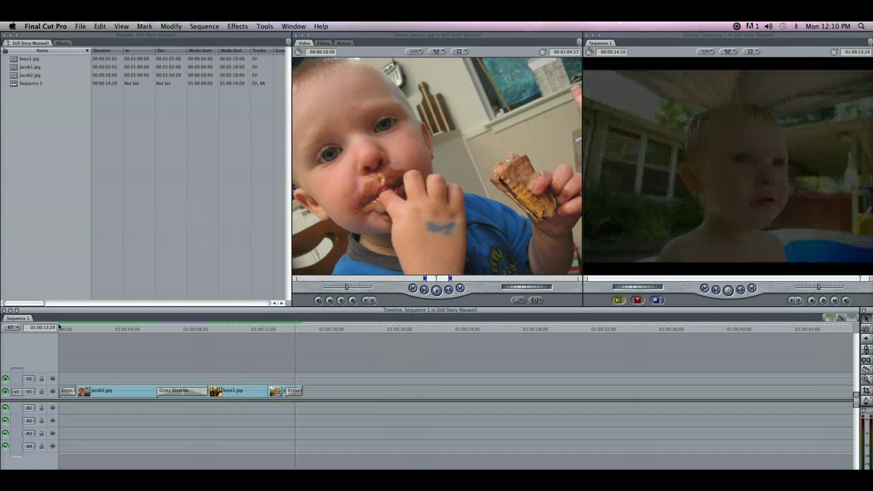
Rename Sequence 1 in the project as Kids_masterpiece.
{"action": "left_click", "coordinate": [68, 331]}
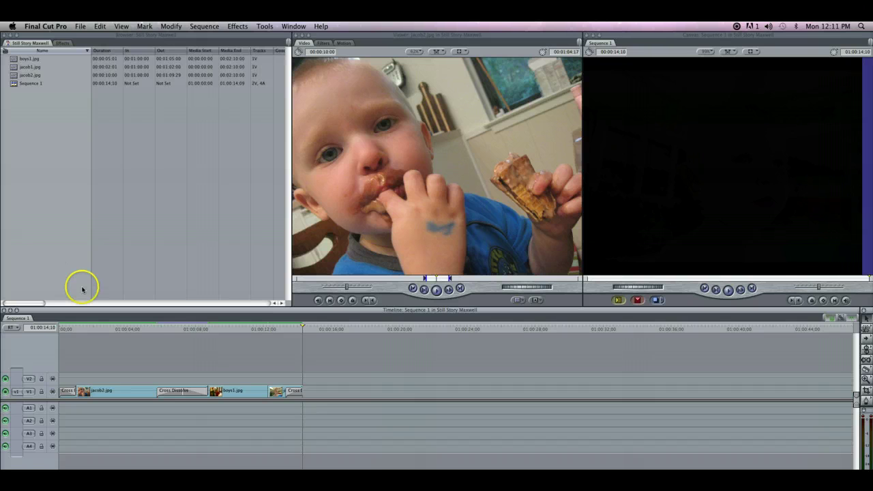
{"action": "left_click", "coordinate": [12, 319]}
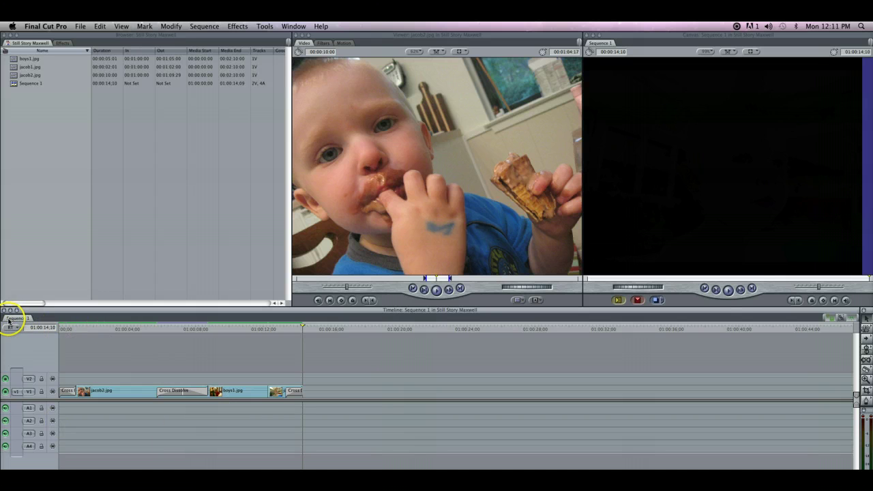
{"action": "left_click", "coordinate": [34, 84]}
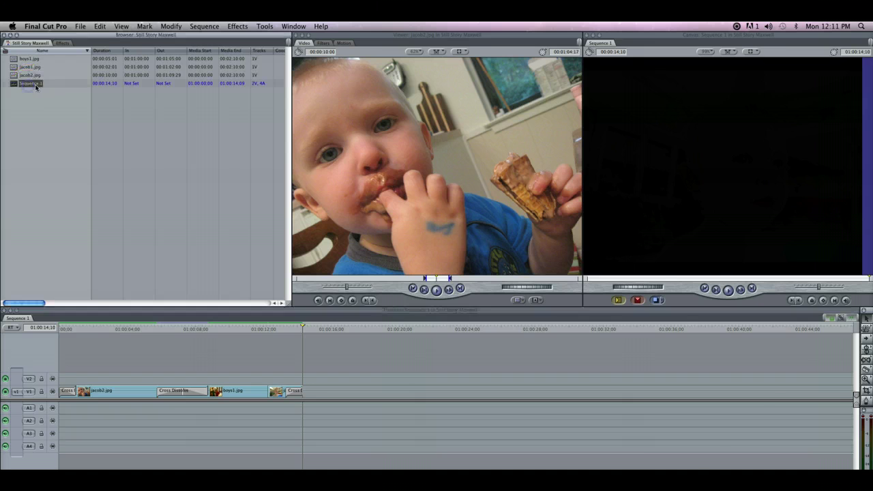
{"action": "left_click", "coordinate": [36, 84]}
{"action": "key", "text": "Return"}
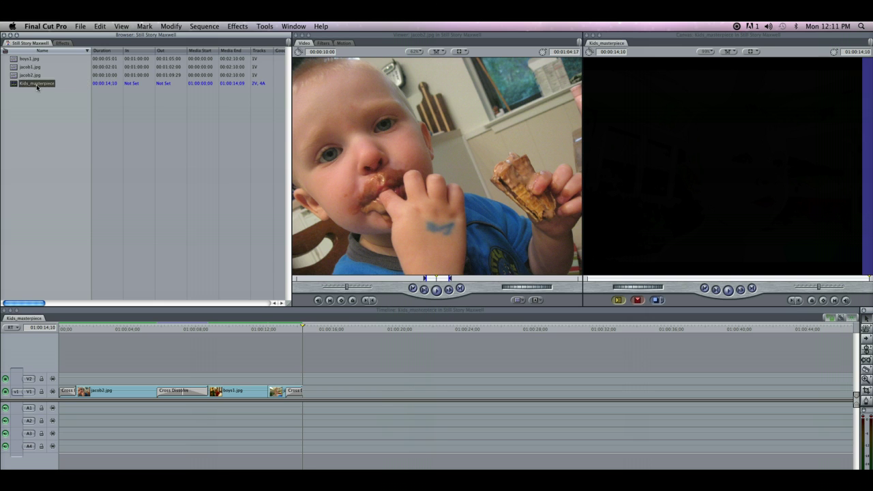
{"action": "left_click", "coordinate": [37, 82]}
{"action": "left_click", "coordinate": [15, 90]}
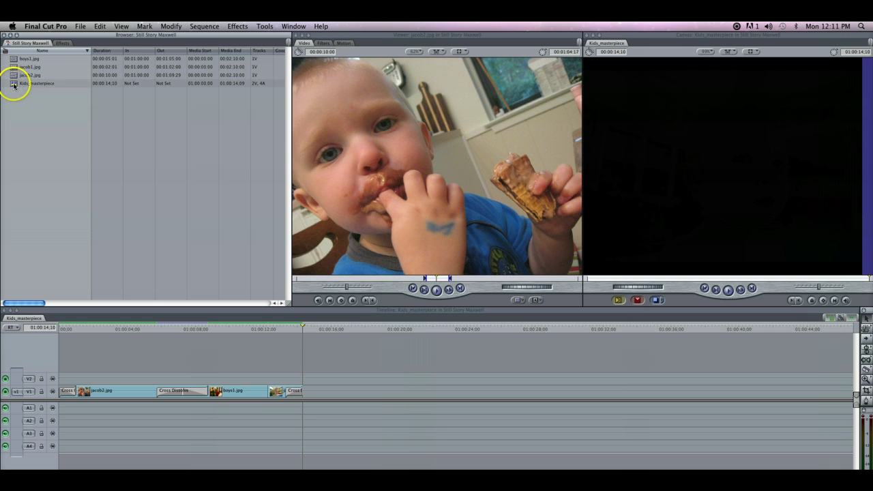
{"action": "left_click", "coordinate": [15, 85]}
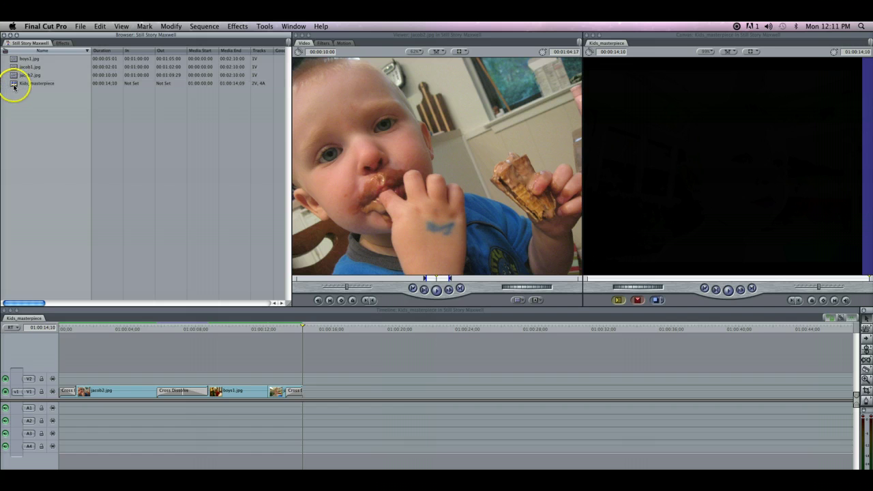
{"action": "left_click", "coordinate": [95, 395]}
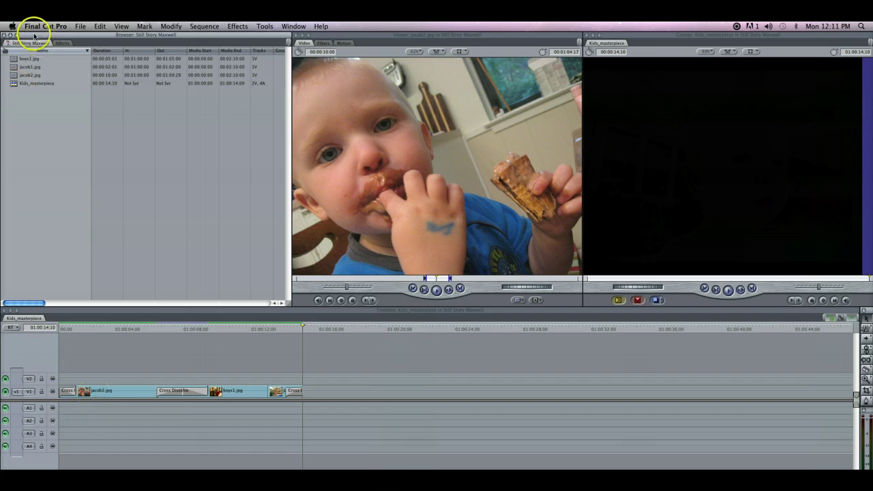
{"action": "double_click", "coordinate": [34, 84]}
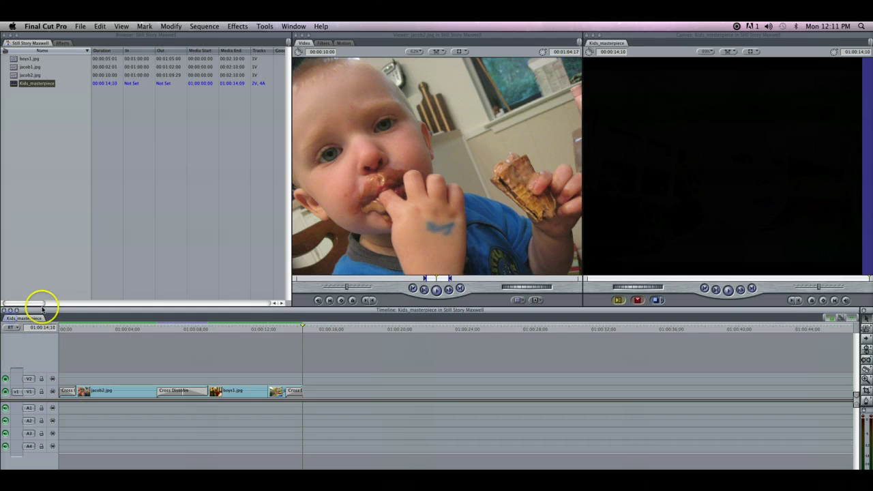
{"action": "left_click", "coordinate": [41, 83]}
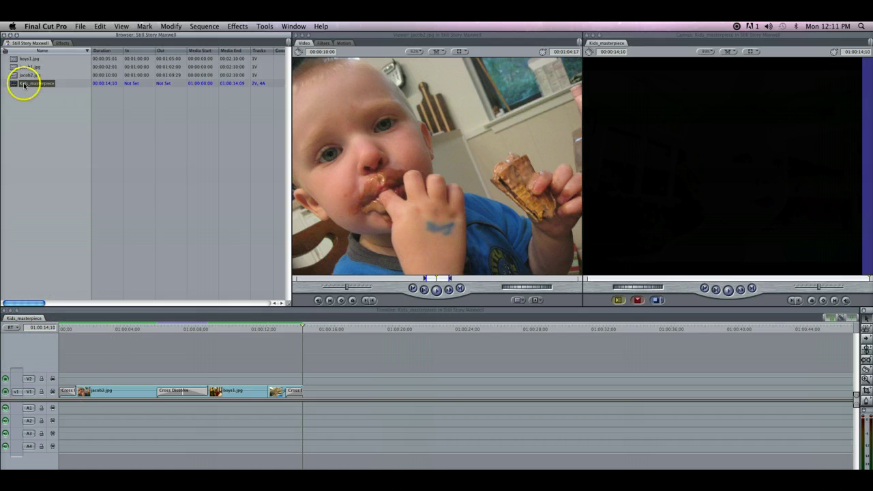
{"action": "left_click", "coordinate": [49, 126]}
Start a QuickTime Movie export of the Kids_masterpiece sequence.
{"action": "left_click", "coordinate": [13, 82]}
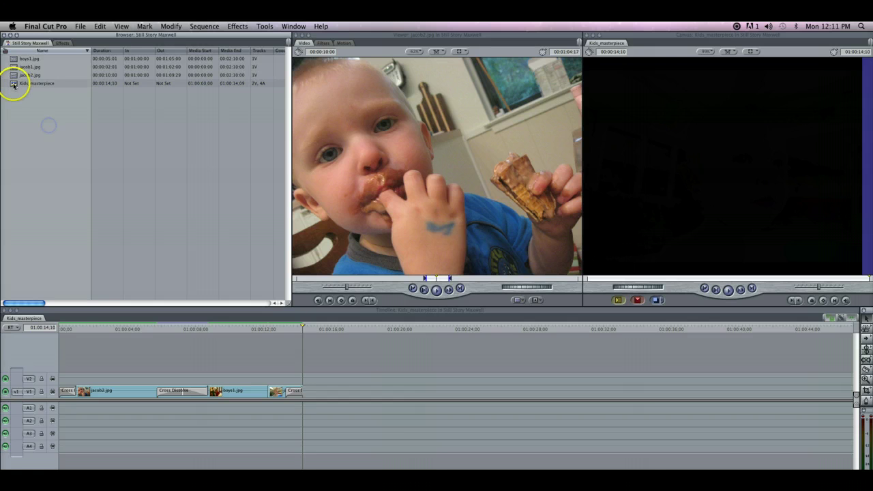
{"action": "left_click", "coordinate": [125, 365]}
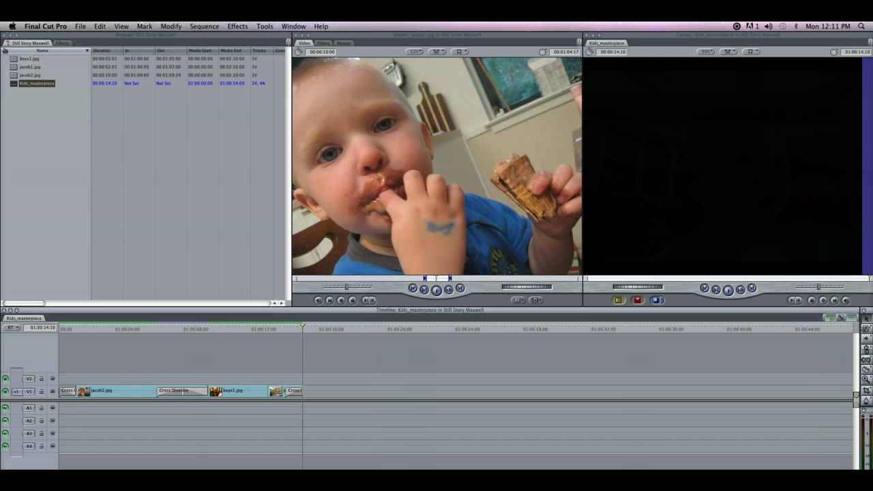
{"action": "left_click", "coordinate": [81, 26]}
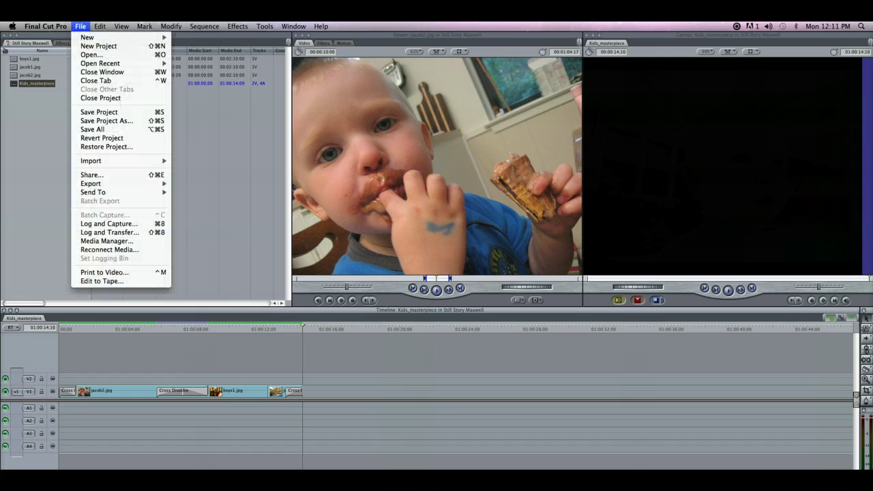
{"action": "left_click", "coordinate": [106, 184]}
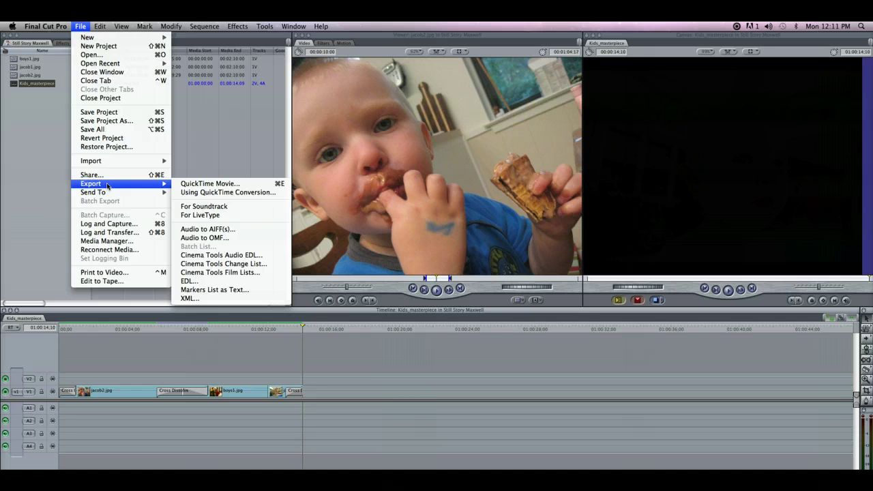
{"action": "left_click", "coordinate": [243, 187]}
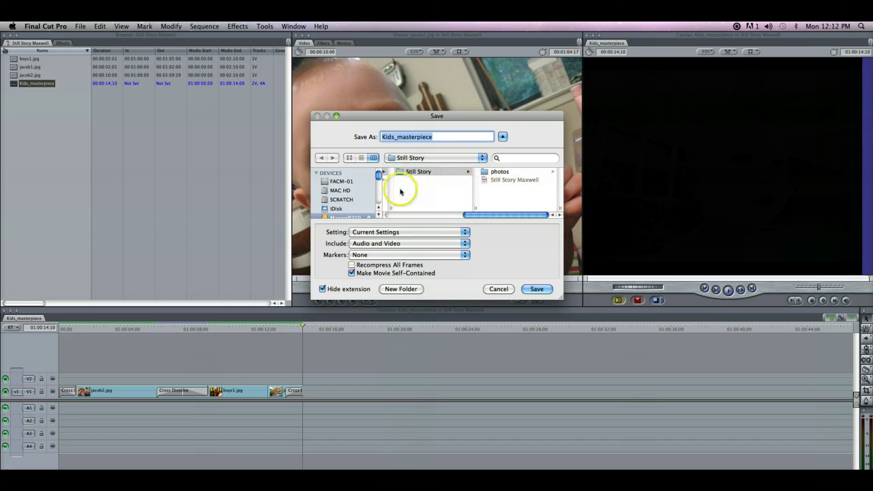
Create a folder named renders inside the Still Story folder and choose it as the export's save location.
{"action": "left_click", "coordinate": [423, 171]}
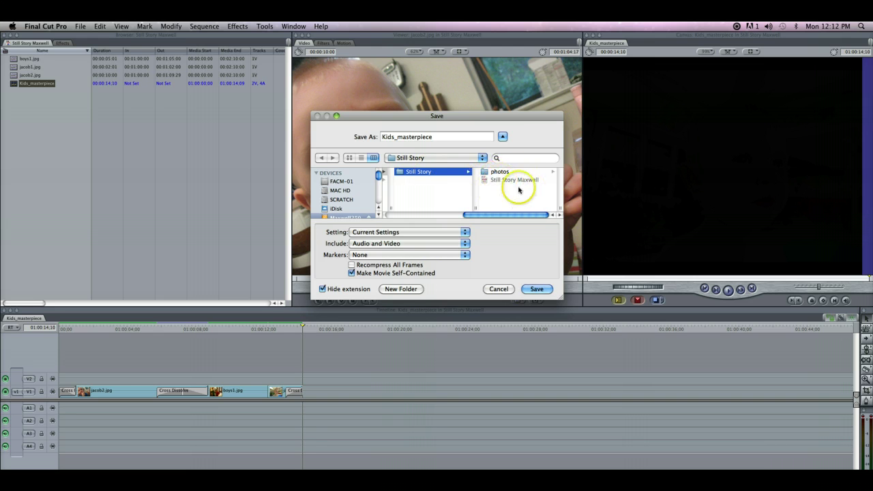
{"action": "left_click", "coordinate": [404, 289]}
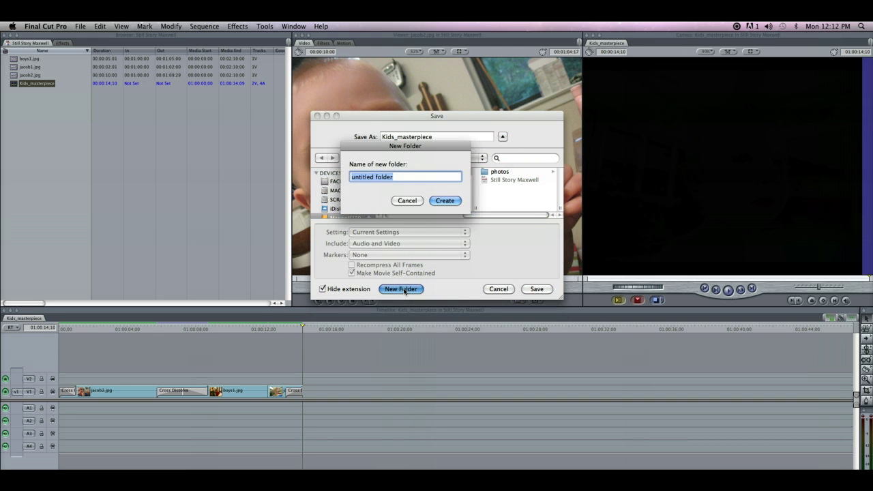
{"action": "type", "text": "renders"}
{"action": "key", "text": "Return"}
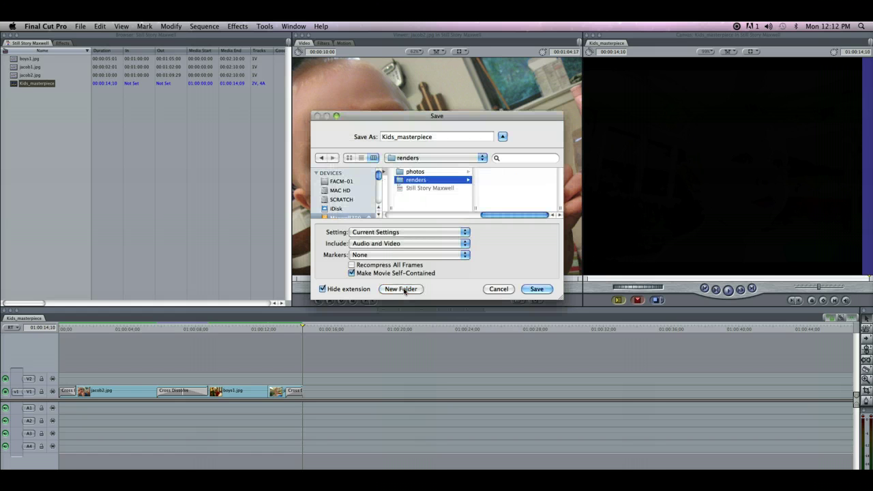
{"action": "left_click", "coordinate": [422, 179]}
{"action": "left_click", "coordinate": [425, 180]}
{"action": "left_click", "coordinate": [422, 182]}
{"action": "left_click_drag", "start_coordinate": [500, 216], "coordinate": [523, 219]}
{"action": "left_click", "coordinate": [410, 179]}
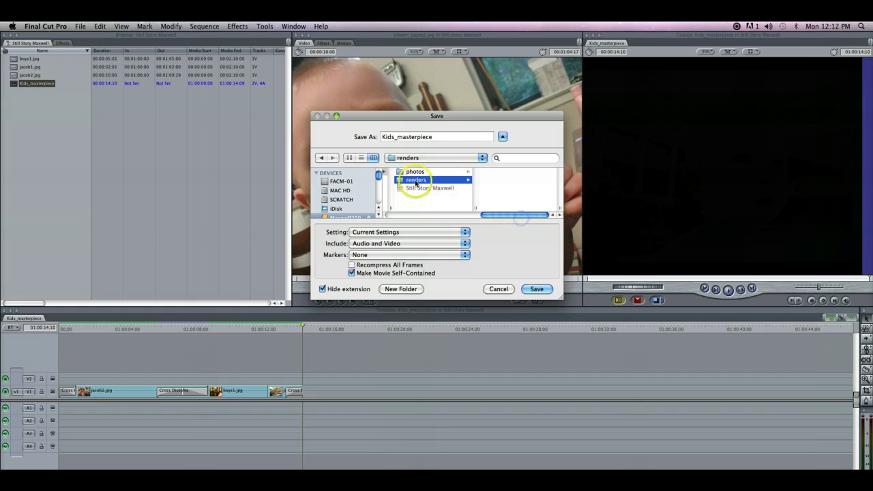
Name the exported movie Kids_masterpiece_master and keep its format setting at Current Settings.
{"action": "left_click", "coordinate": [442, 159]}
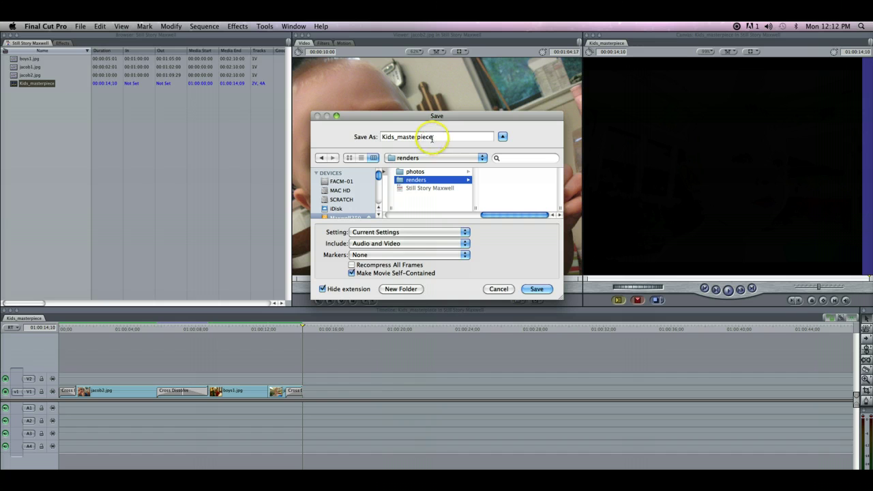
{"action": "left_click", "coordinate": [446, 137]}
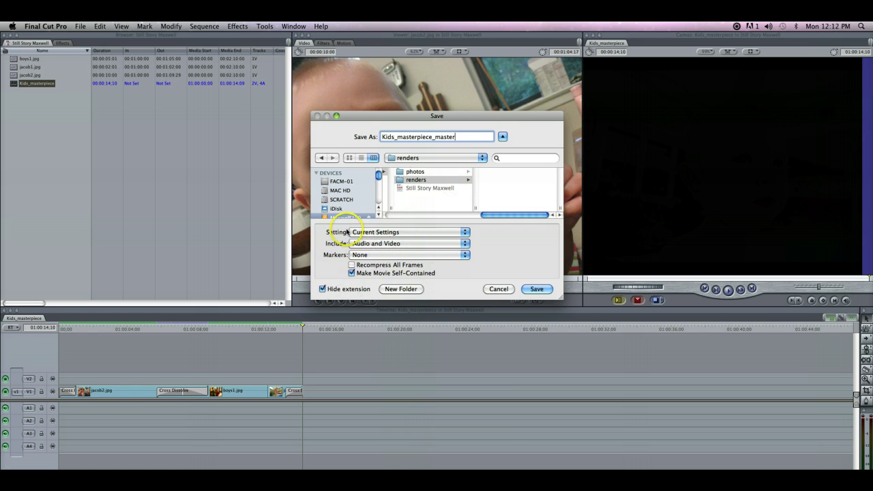
{"action": "left_click", "coordinate": [381, 233]}
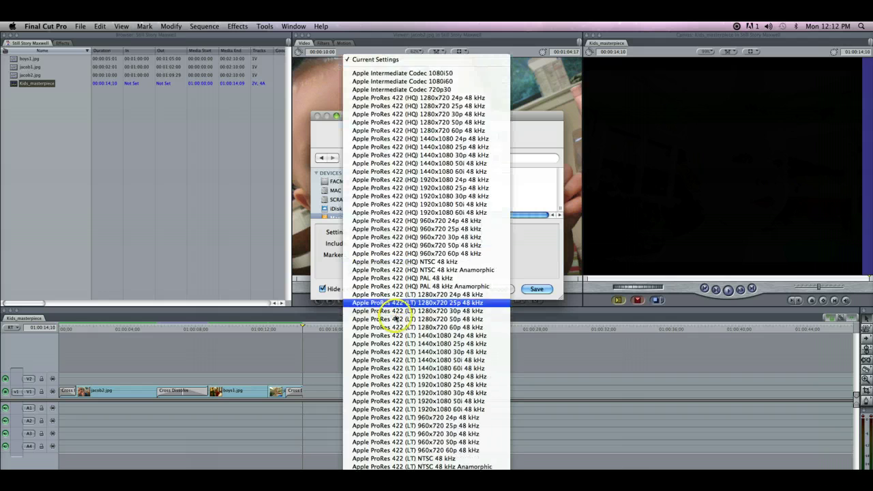
{"action": "scroll", "coordinate": [396, 317], "scroll_direction": "down", "scroll_amount": 15}
{"action": "scroll", "coordinate": [397, 318], "scroll_direction": "up", "scroll_amount": 5}
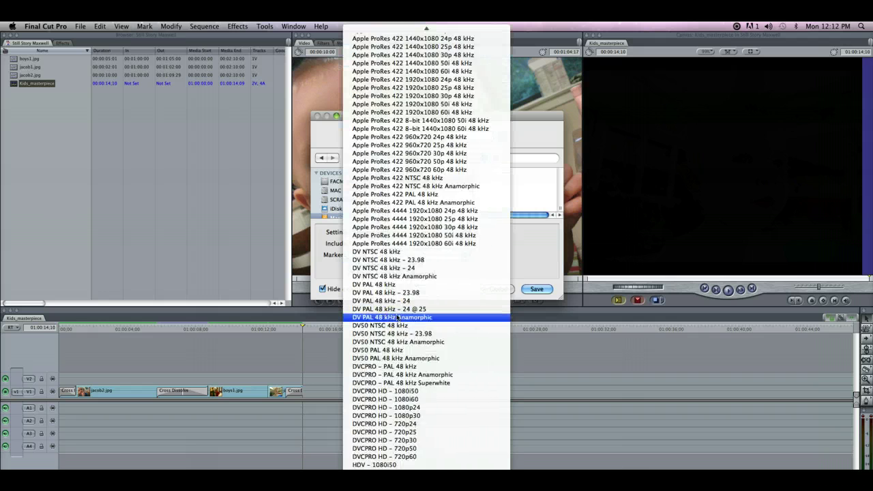
{"action": "scroll", "coordinate": [397, 318], "scroll_direction": "up", "scroll_amount": 20}
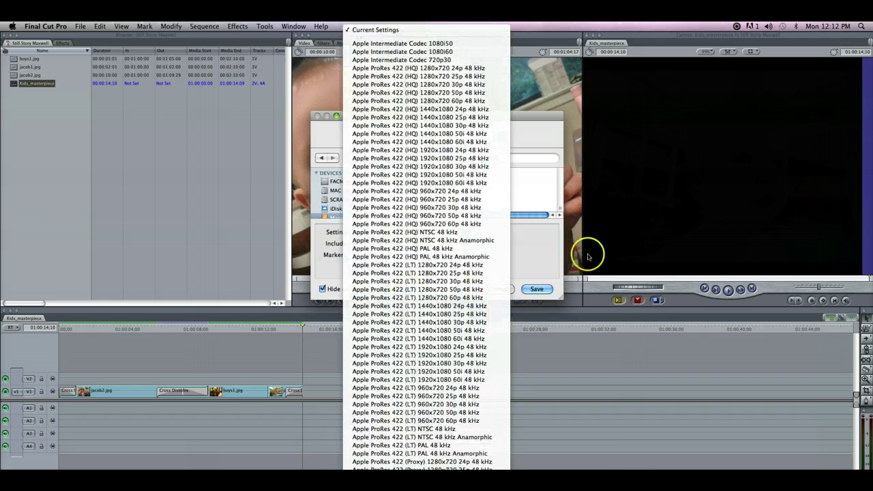
{"action": "left_click", "coordinate": [555, 248]}
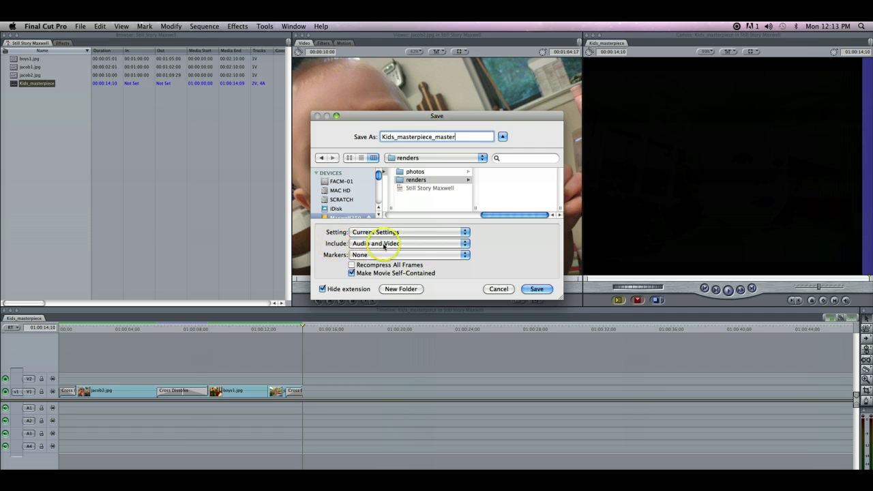
Set the export to include Video Only.
{"action": "left_click", "coordinate": [413, 244]}
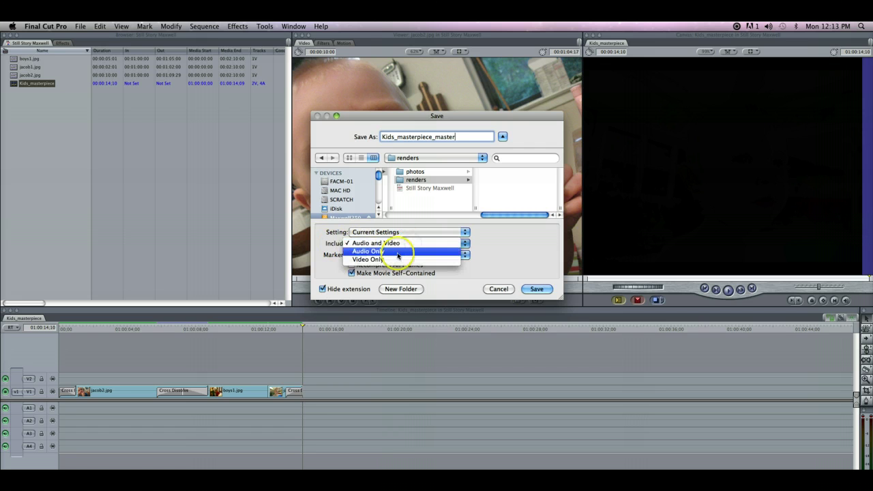
{"action": "left_click", "coordinate": [498, 251]}
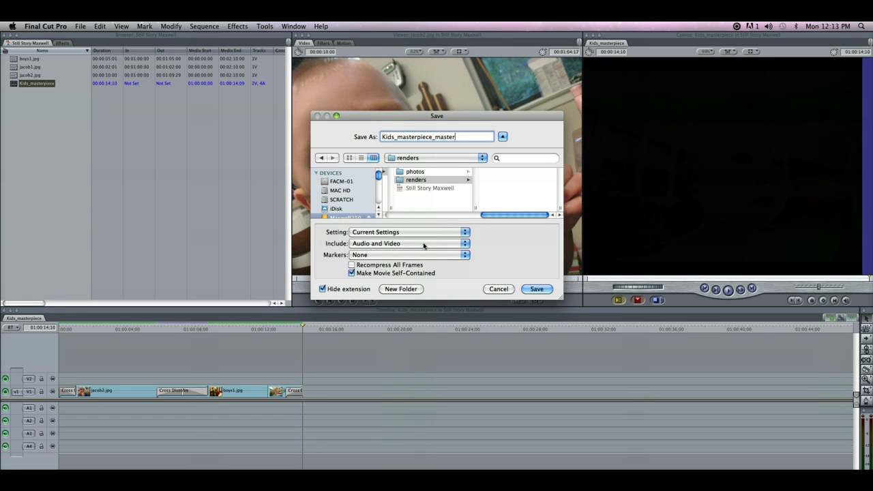
{"action": "left_click", "coordinate": [374, 245]}
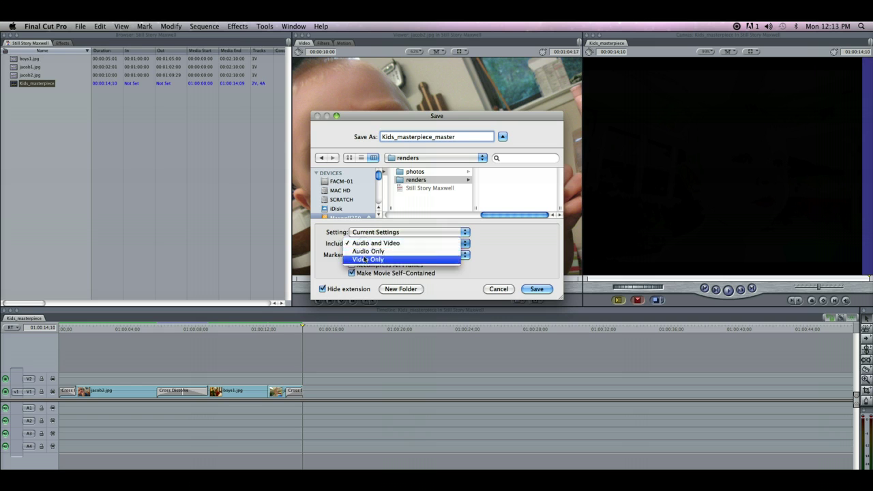
{"action": "left_click", "coordinate": [365, 260]}
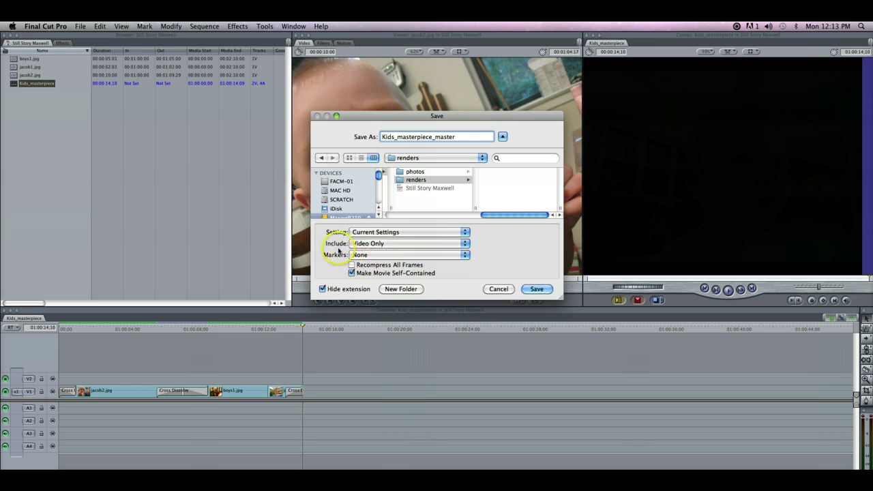
Keep Markers at None and Recompress All Frames off, and save the movie as self-contained.
{"action": "left_click", "coordinate": [379, 255]}
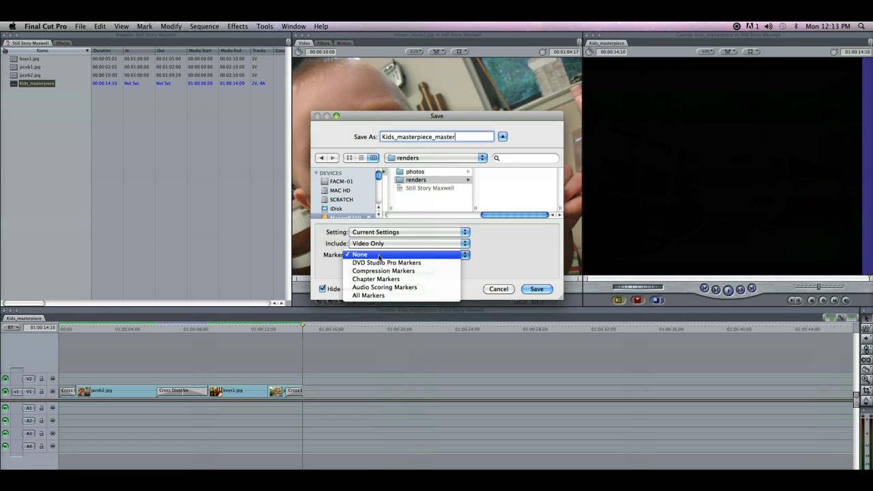
{"action": "left_click", "coordinate": [491, 250]}
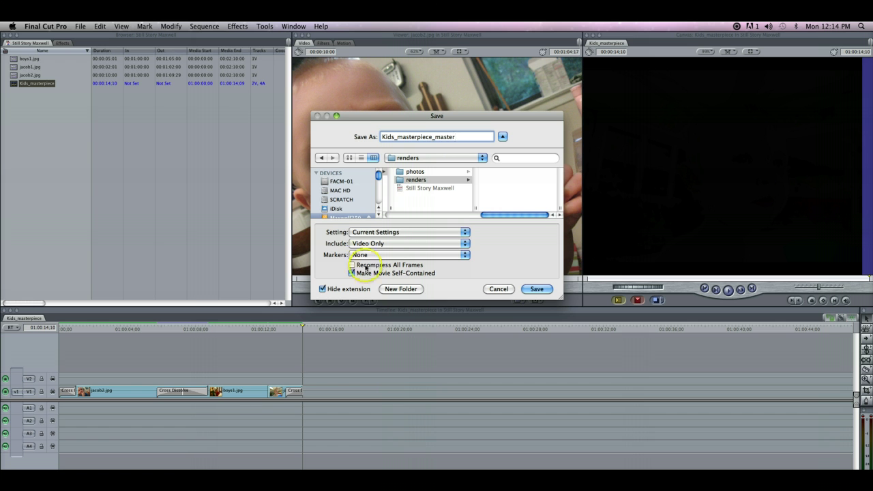
{"action": "left_click", "coordinate": [352, 265]}
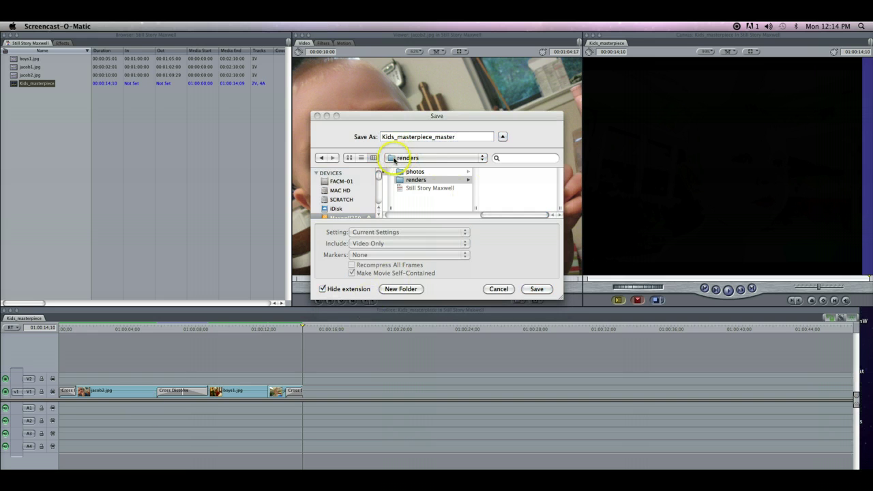
{"action": "left_click", "coordinate": [343, 135]}
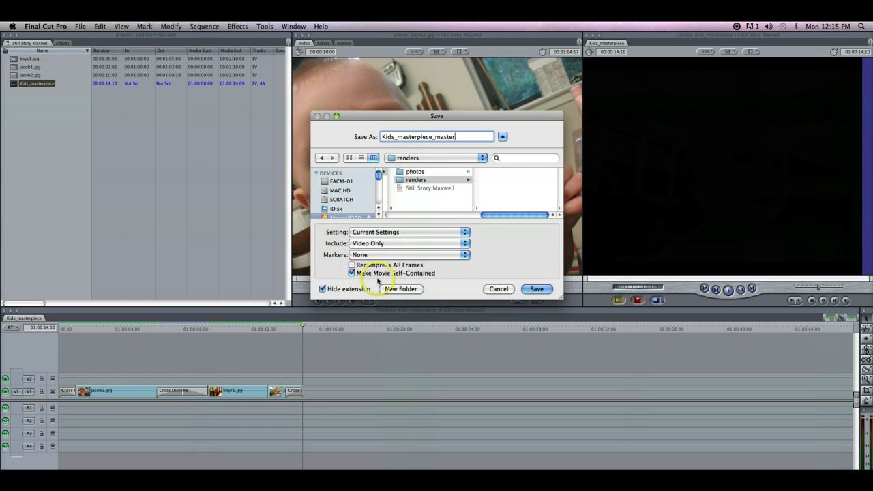
{"action": "left_click", "coordinate": [537, 290]}
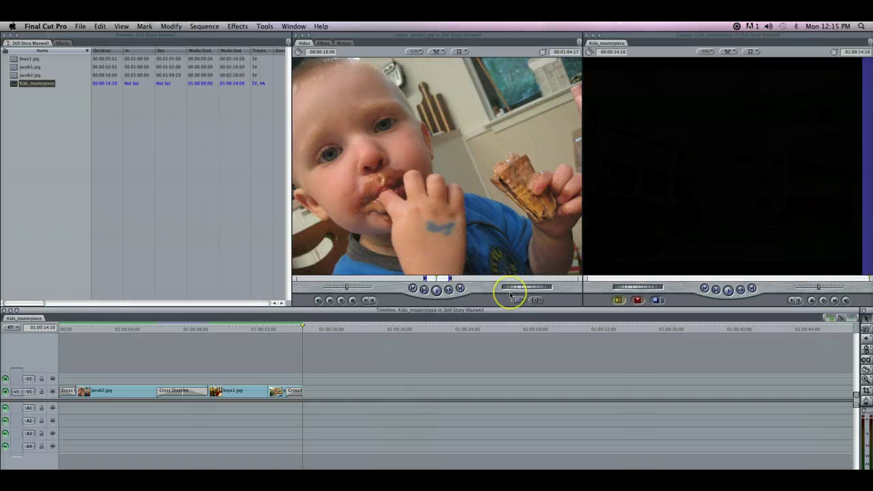
Switch to Finder and open the renders folder on the external drive, inside DFVP111, Projects, Still Story.
{"action": "left_click", "coordinate": [48, 216]}
{"action": "key", "text": "super+Tab"}
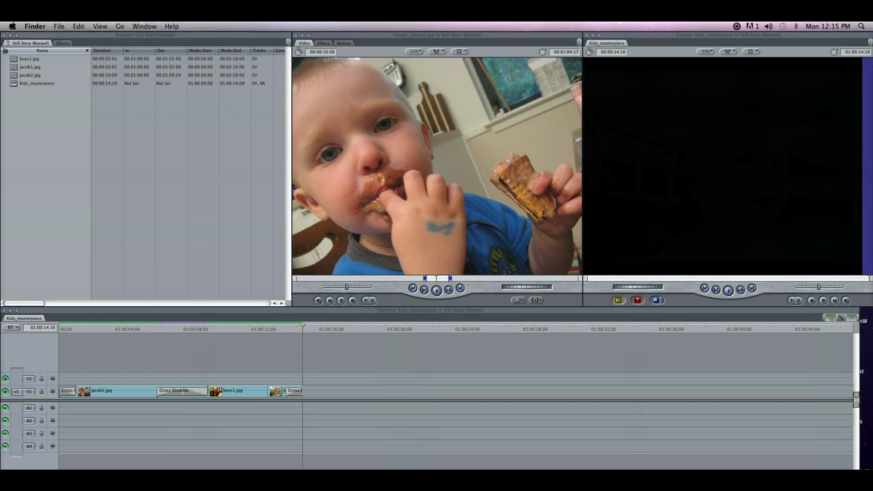
{"action": "left_click", "coordinate": [283, 174]}
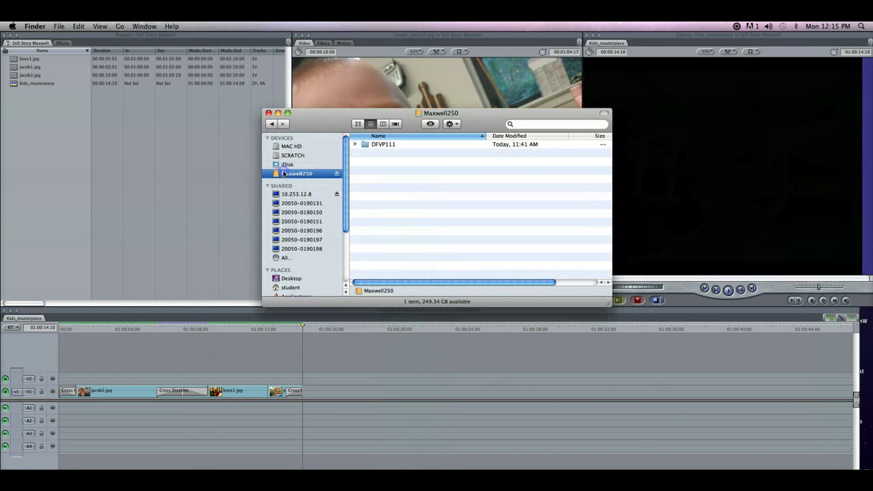
{"action": "left_click", "coordinate": [384, 144]}
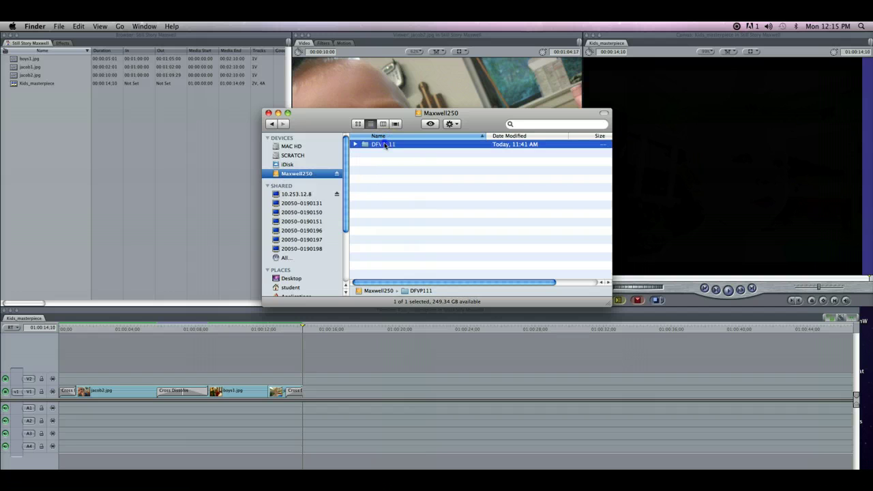
{"action": "double_click", "coordinate": [385, 144]}
{"action": "double_click", "coordinate": [380, 144]}
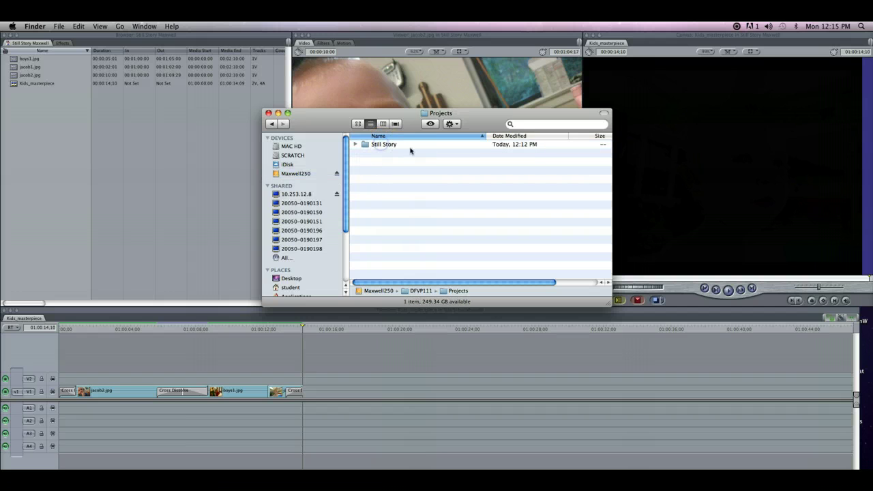
{"action": "double_click", "coordinate": [383, 144]}
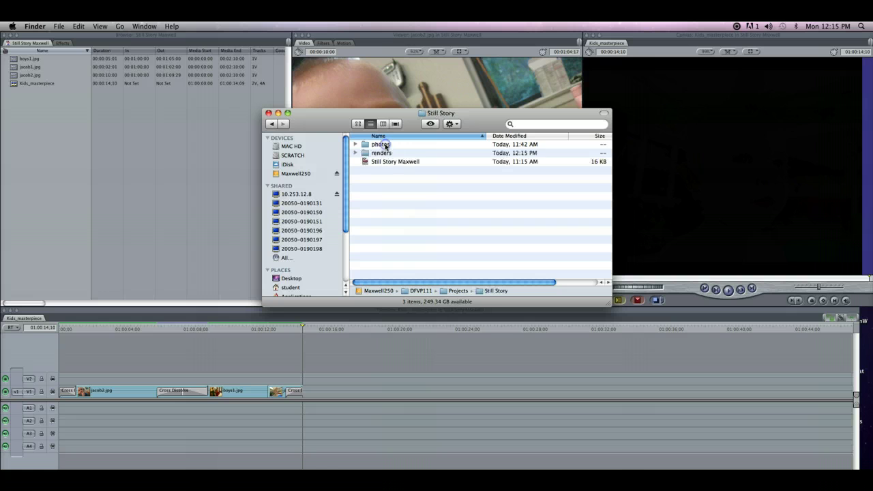
{"action": "double_click", "coordinate": [380, 153]}
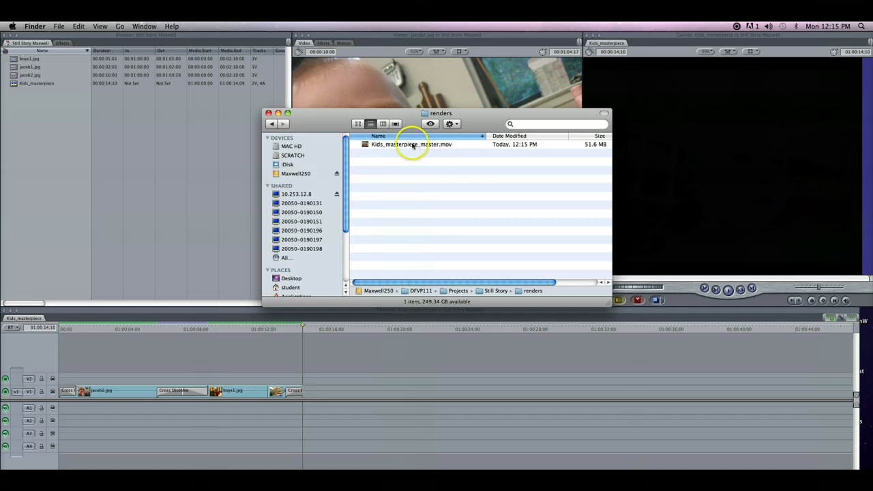
Open Kids_masterpiece_master.mov in QuickTime Player, play it through to check the export, and close the movie.
{"action": "double_click", "coordinate": [413, 144]}
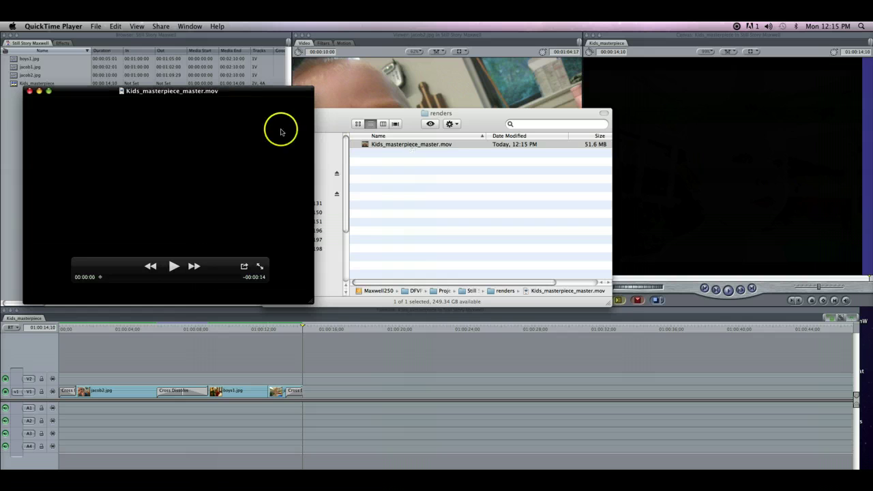
{"action": "left_click_drag", "start_coordinate": [230, 90], "coordinate": [343, 108]}
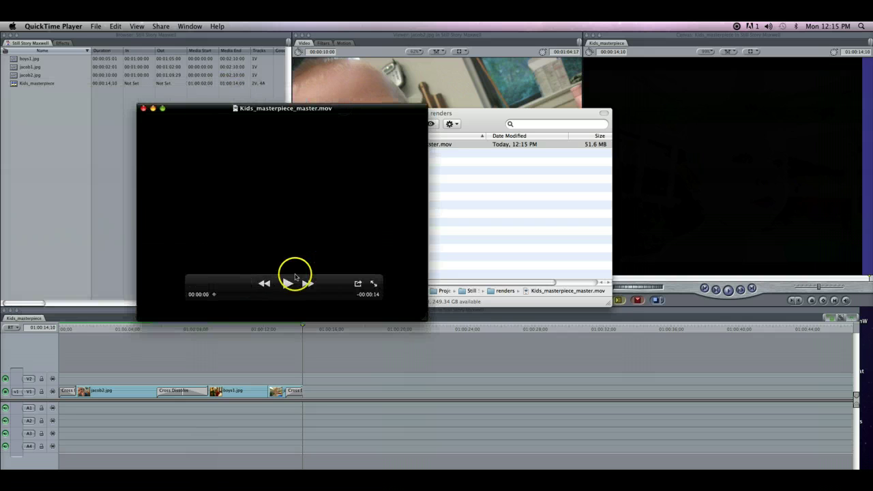
{"action": "left_click", "coordinate": [295, 276]}
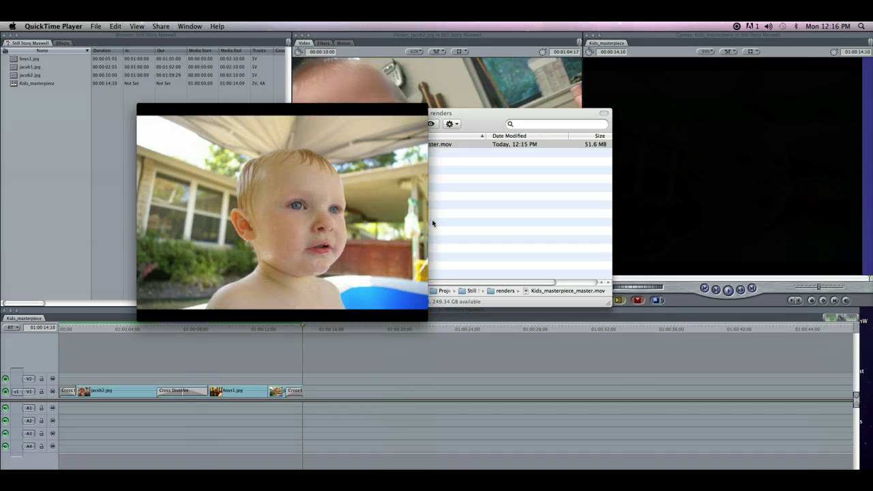
{"action": "left_click", "coordinate": [186, 111]}
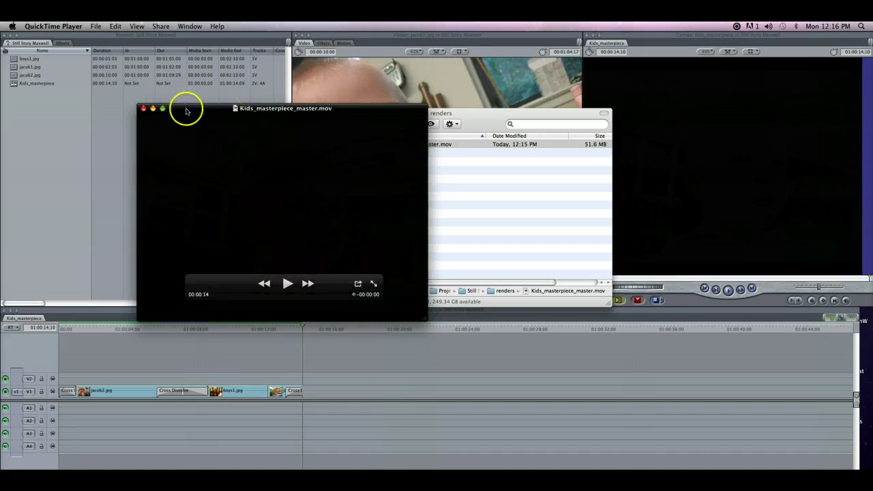
{"action": "left_click", "coordinate": [144, 108]}
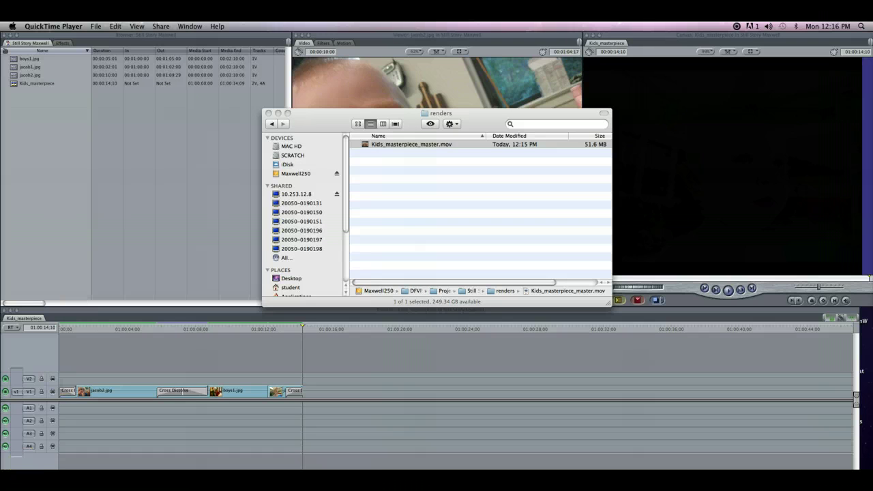